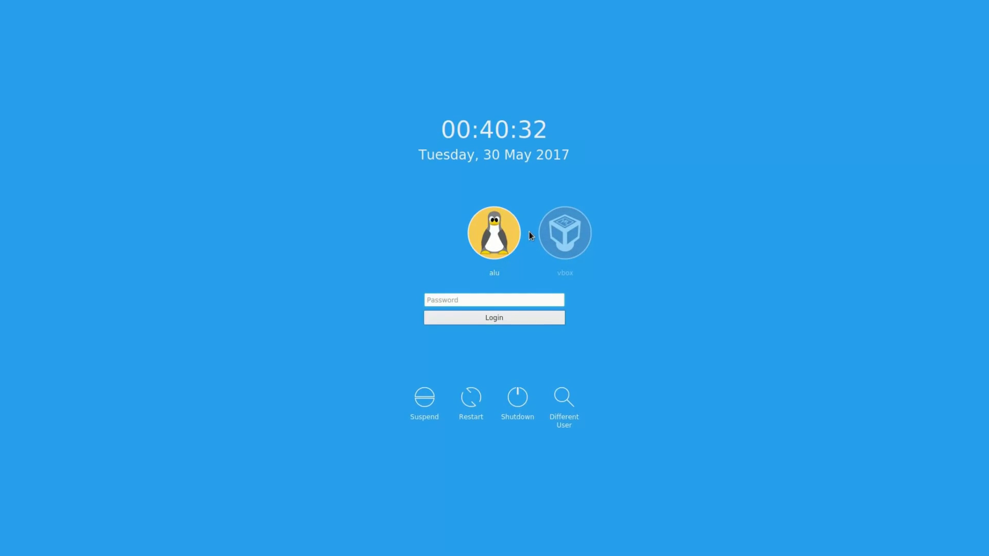
# Select the other account at the SDDM greeter and log in to the Plasma desktop.
pyautogui.click(552, 237)
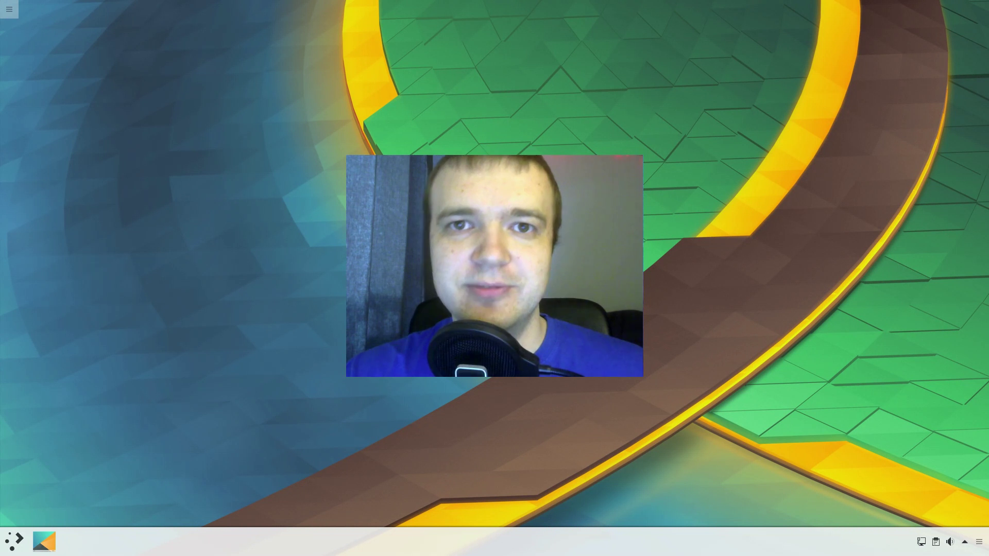
# In Konsole, install user-manager with sudo pacman -S, giving the password and confirming.
pyautogui.click(13, 549)
pyautogui.click(82, 278)
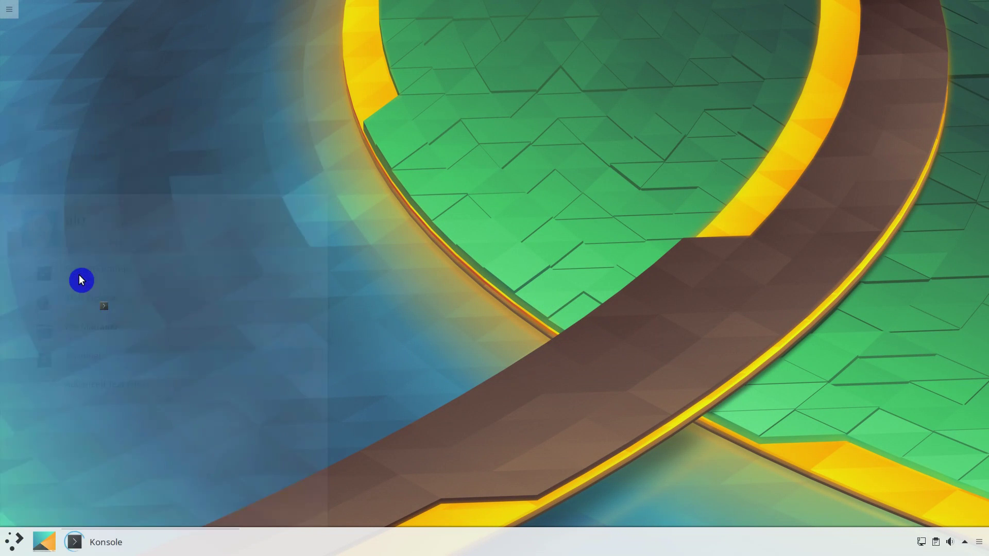
pyautogui.write('sudo pacman -S user-manager')
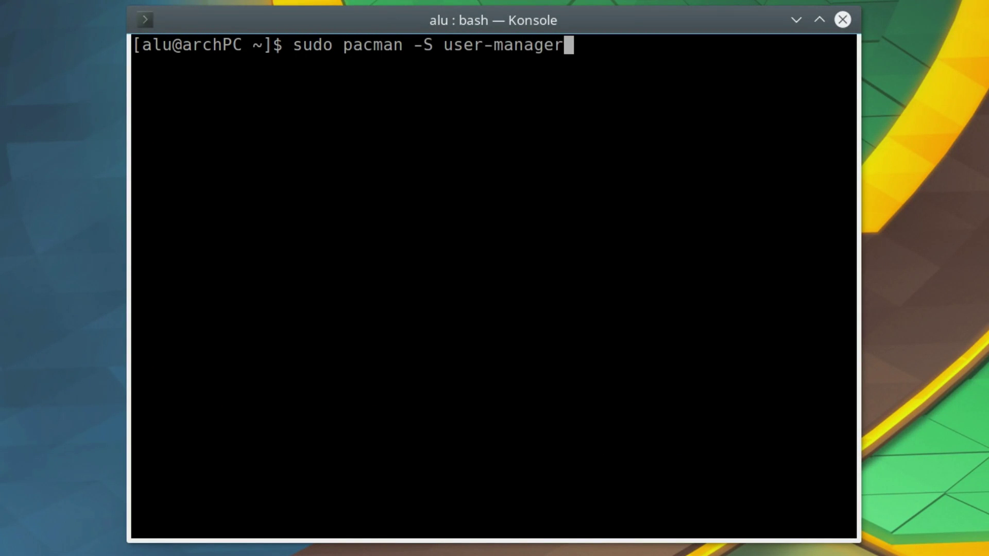
pyautogui.press('Return')
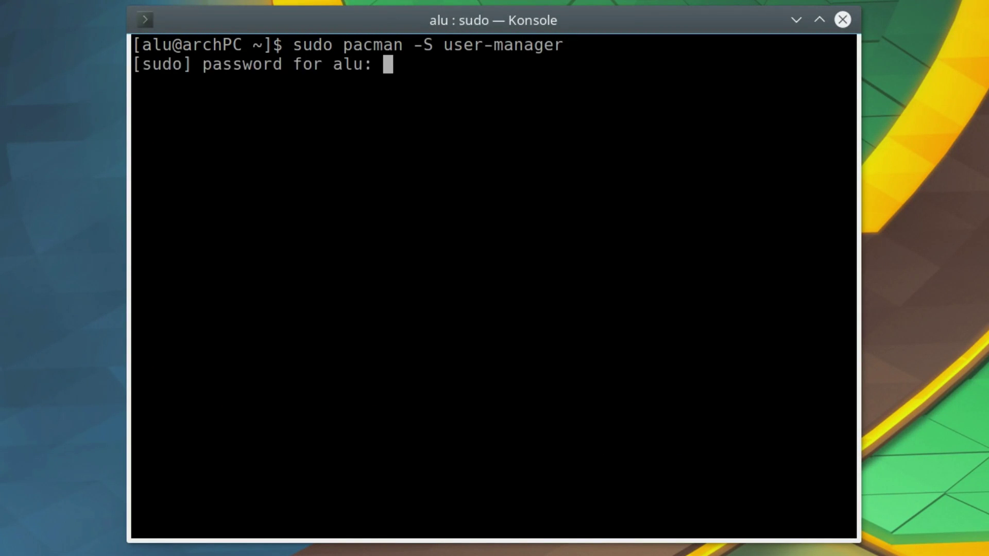
pyautogui.press('Return')
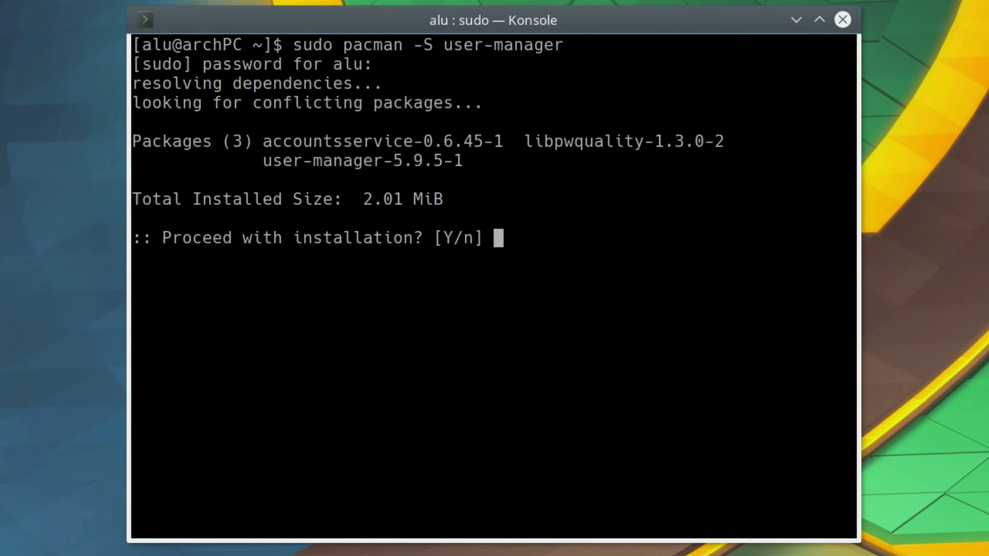
pyautogui.press('Return')
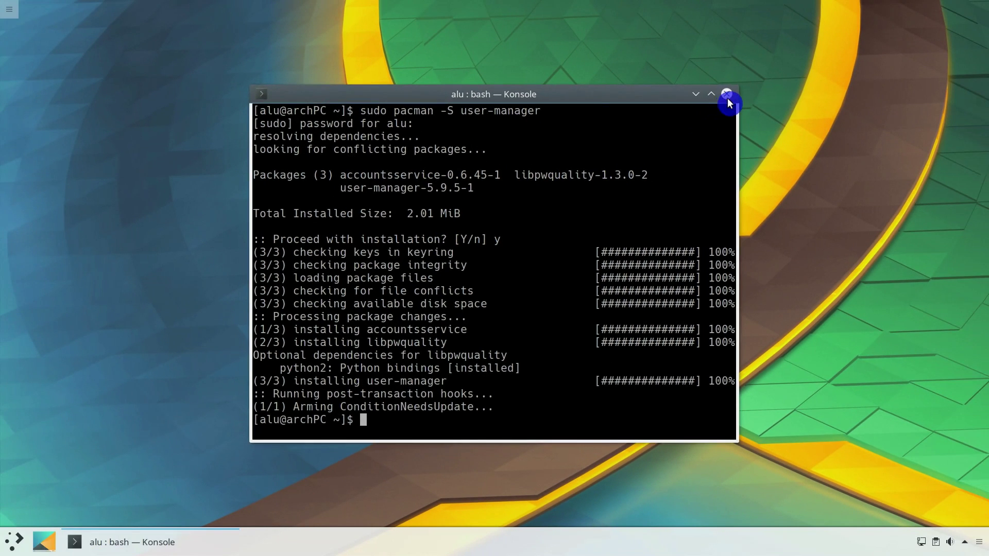
# Close the terminal and open the User Manager page under System Settings' Account Details.
pyautogui.click(843, 19)
pyautogui.click(14, 541)
pyautogui.click(82, 205)
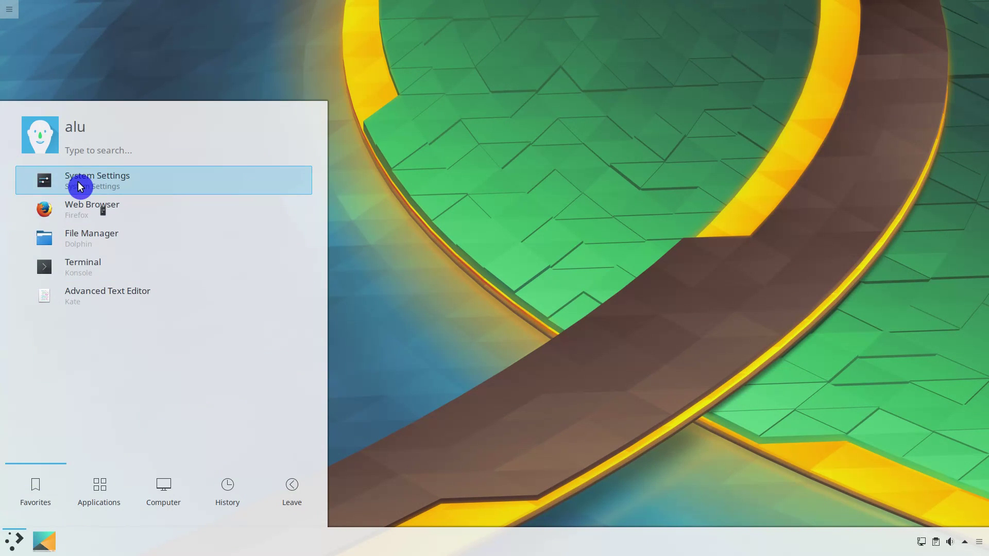
pyautogui.click(293, 314)
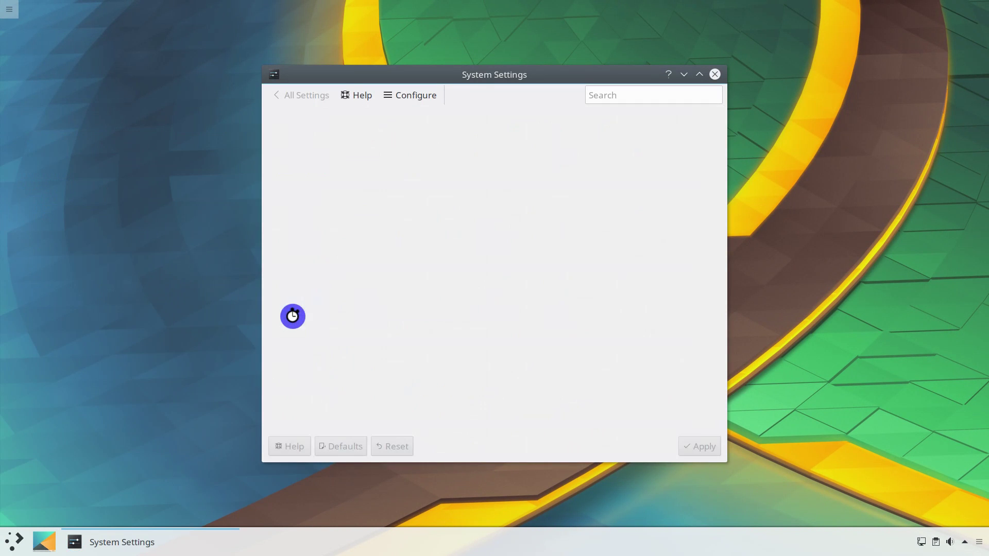
pyautogui.click(321, 173)
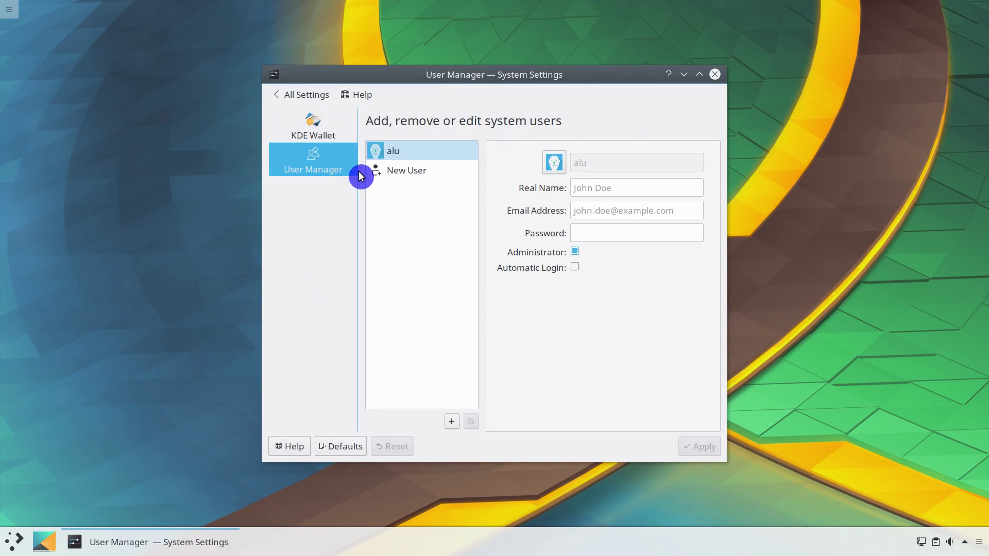
# Load the penguin image from Pictures as the account's avatar.
pyautogui.click(553, 170)
pyautogui.click(560, 198)
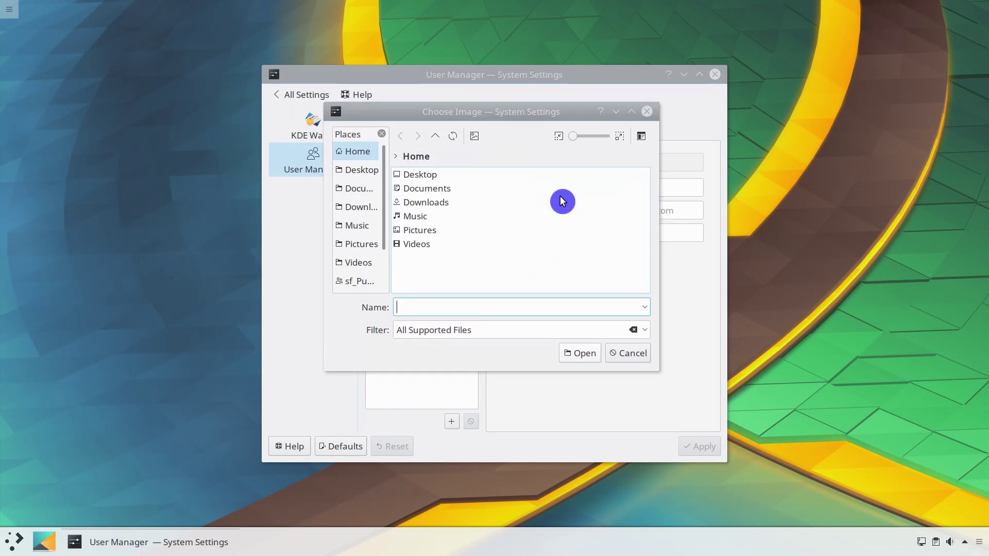
pyautogui.click(424, 232)
pyautogui.click(431, 174)
pyautogui.click(575, 354)
pyautogui.click(629, 471)
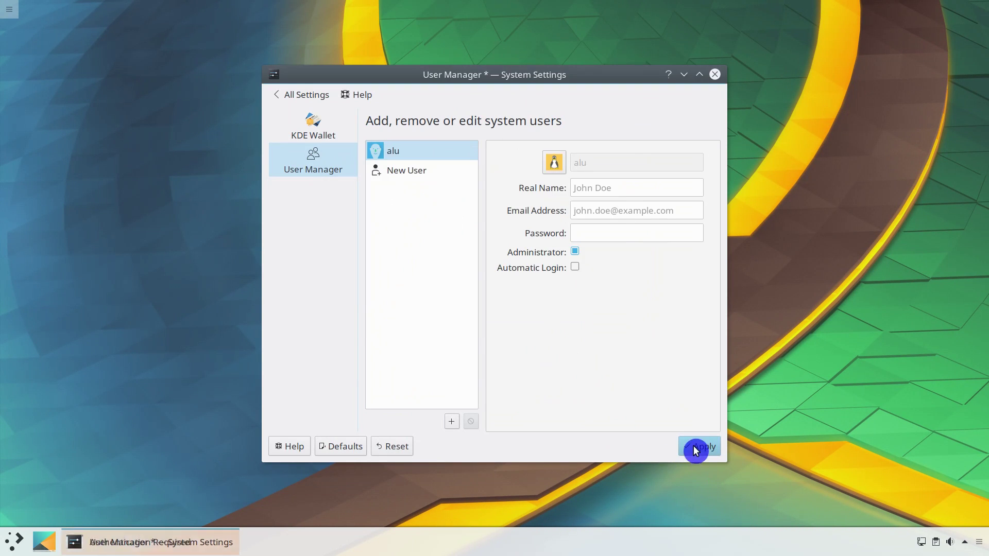
# Apply the new avatar, authenticating with the administrator password.
pyautogui.click(697, 447)
pyautogui.write('****')
pyautogui.press('Return')
pyautogui.click(715, 75)
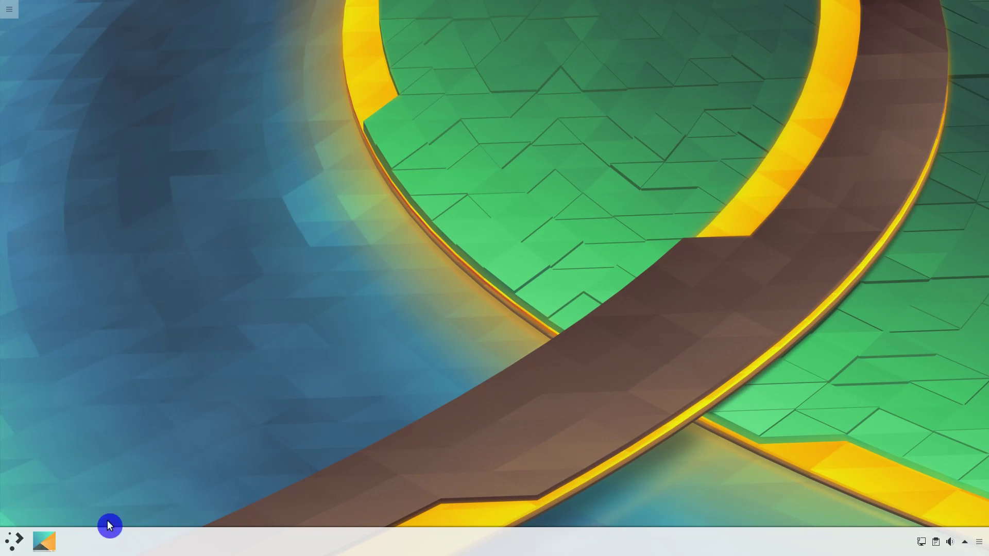
# Open the application launcher to see the account's new Tux avatar.
pyautogui.click(14, 541)
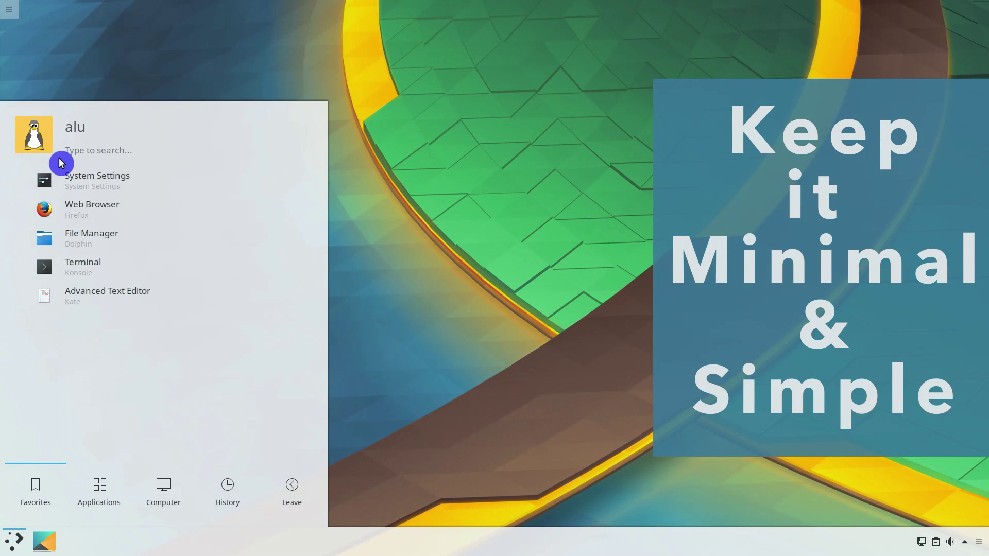
# Uninstall user-manager and its dependencies with sudo pacman -Rsn, answering y.
pyautogui.click(91, 276)
pyautogui.write('sudo pacman -Rsn')
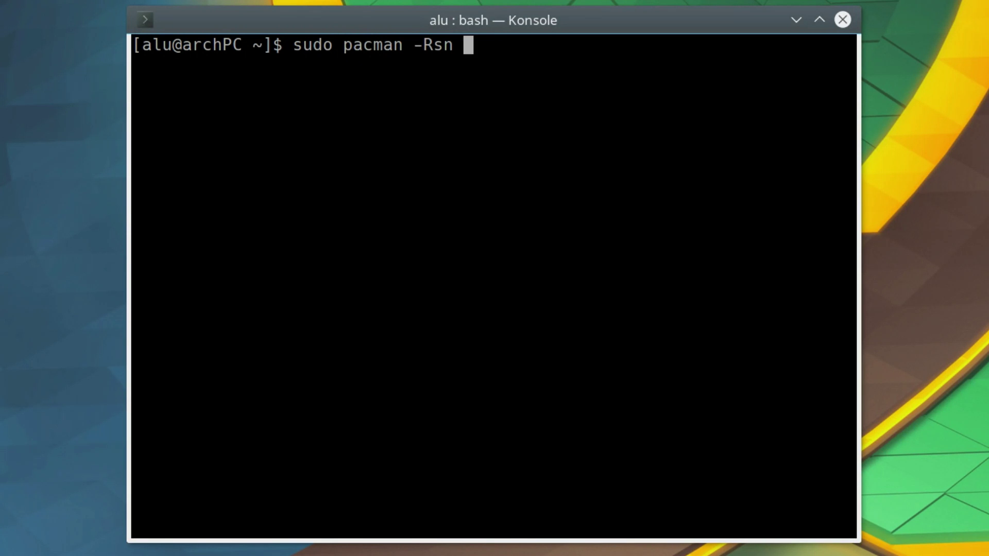
pyautogui.write(' user-manager')
pyautogui.press('Return')
pyautogui.press('Return')
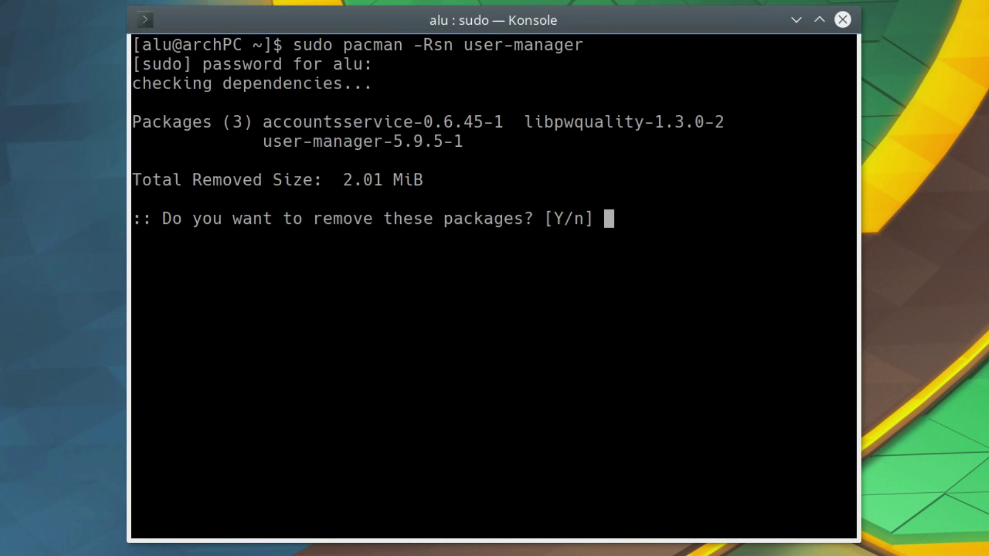
pyautogui.write('y')
pyautogui.press('Return')
# Delete /var/lib/AccountsService/ and the .face* files with sudo rm -r.
pyautogui.write('sudo rm -r /var/lib/')
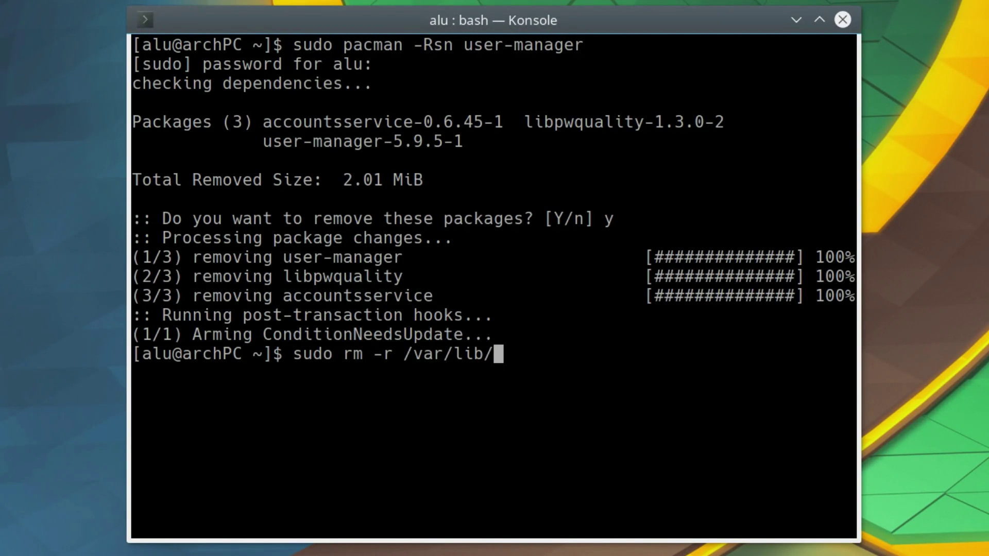
pyautogui.write('A')
pyautogui.press('Tab')
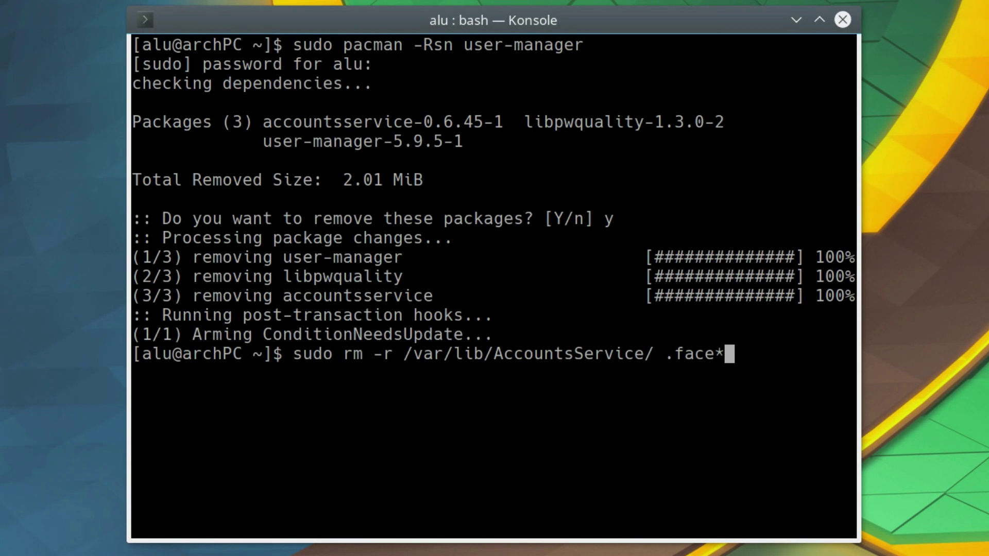
pyautogui.write('.face*')
pyautogui.press('Return')
# Close the terminal and copy tux_avatar.png from Pictures in Dolphin.
pyautogui.click(843, 20)
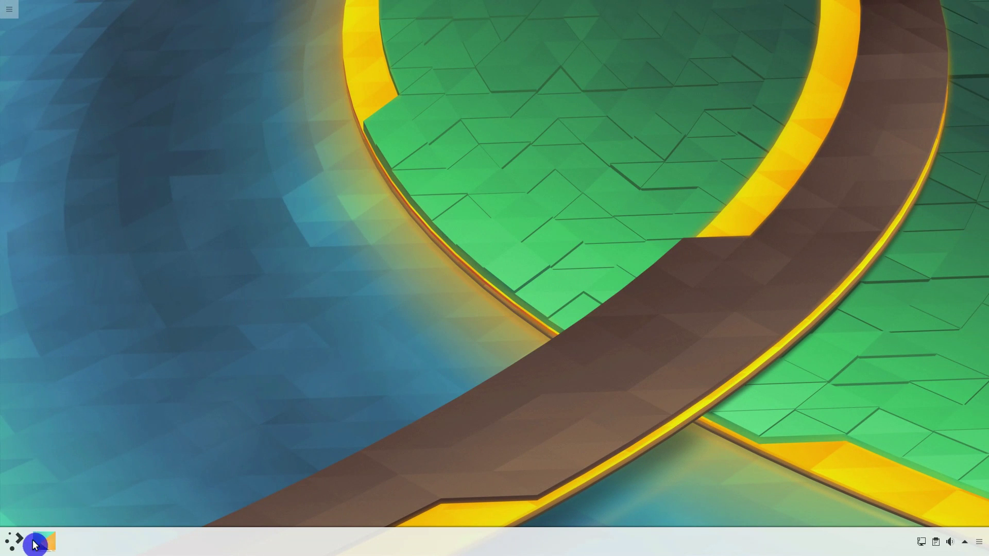
pyautogui.click(14, 542)
pyautogui.click(99, 240)
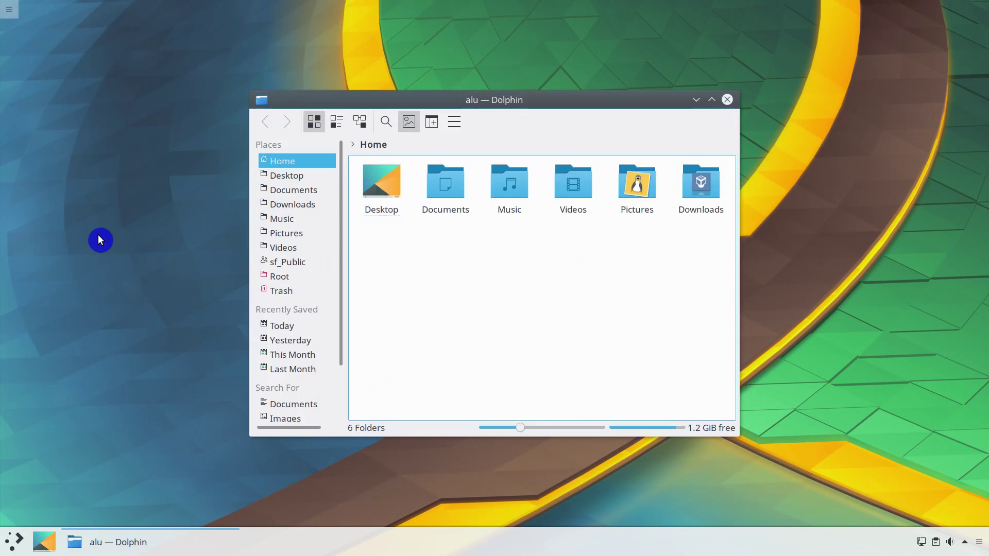
pyautogui.click(646, 195)
pyautogui.rightClick(393, 192)
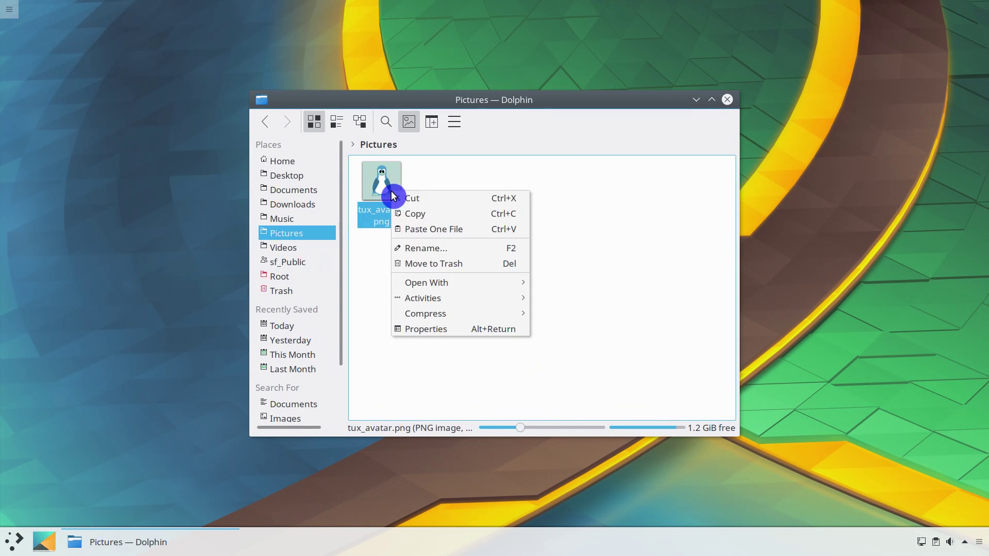
pyautogui.click(426, 219)
# Paste the image into Home, rename it .face.icon, and quit Dolphin.
pyautogui.click(292, 162)
pyautogui.rightClick(483, 276)
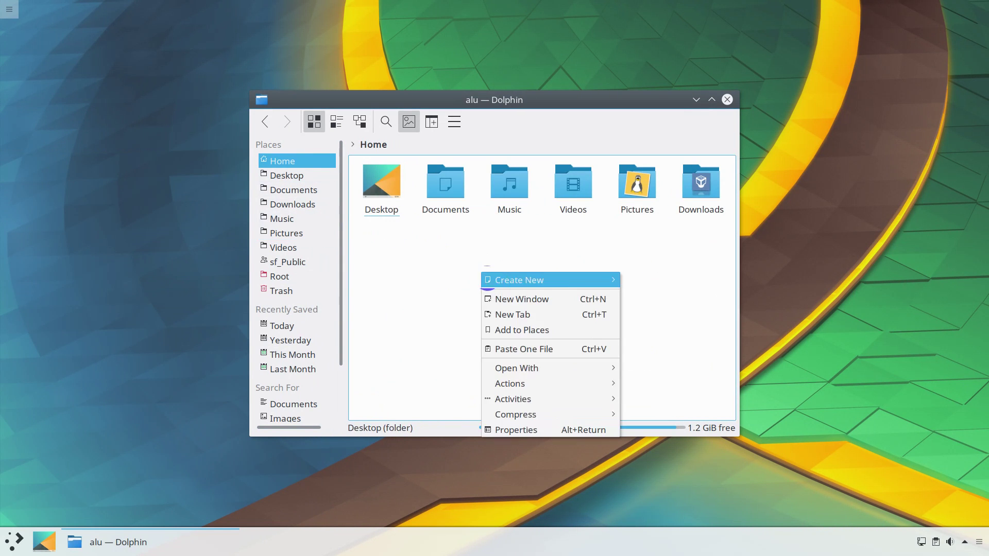
pyautogui.click(520, 350)
pyautogui.rightClick(385, 258)
pyautogui.click(411, 311)
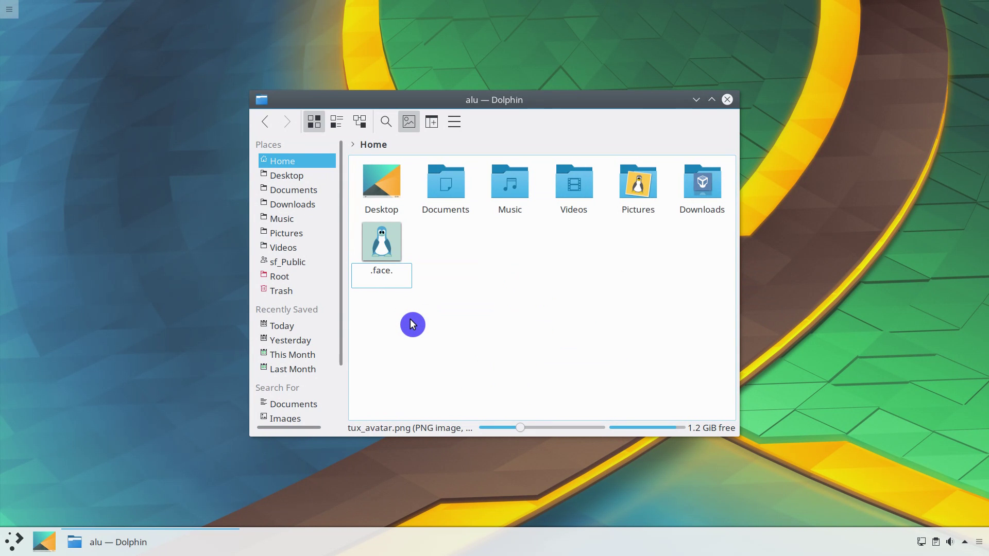
pyautogui.press('Return')
pyautogui.hotkey('ctrl', 'q')
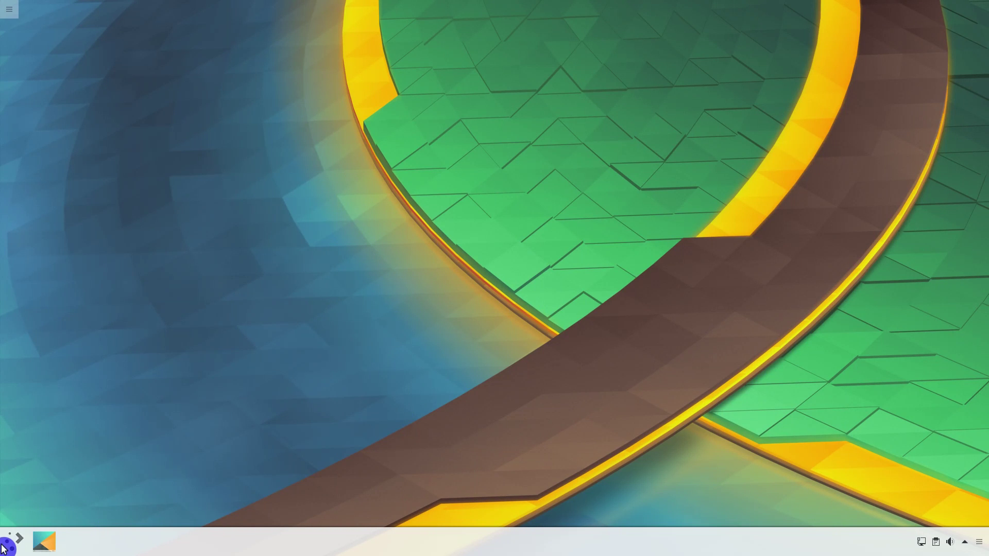
# Open the launcher to confirm the penguin avatar now comes from the .face file.
pyautogui.click(12, 539)
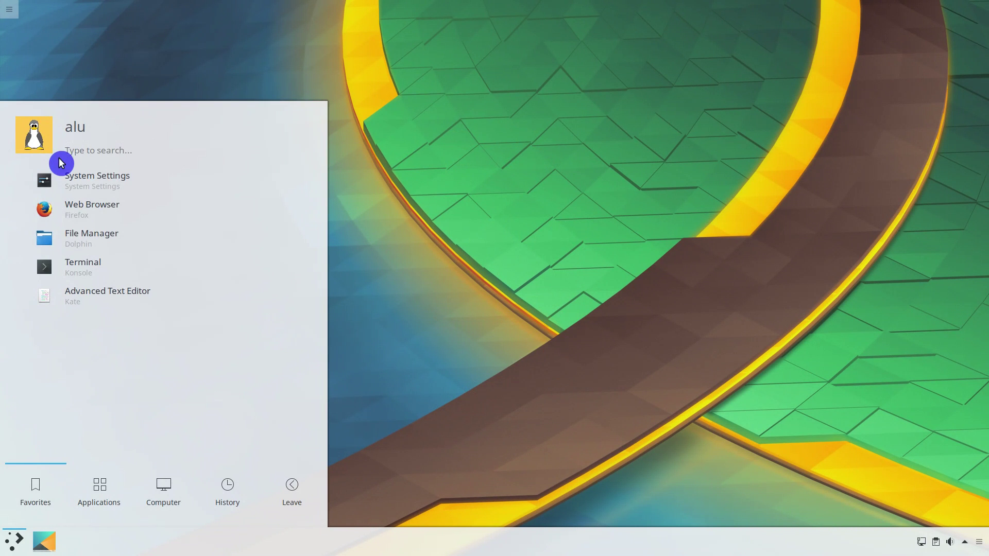
# Copy .face.icon into /usr/share/sddm/faces/ under the account's user name with sudo cp.
pyautogui.click(91, 264)
pyautogui.write('sudo ')
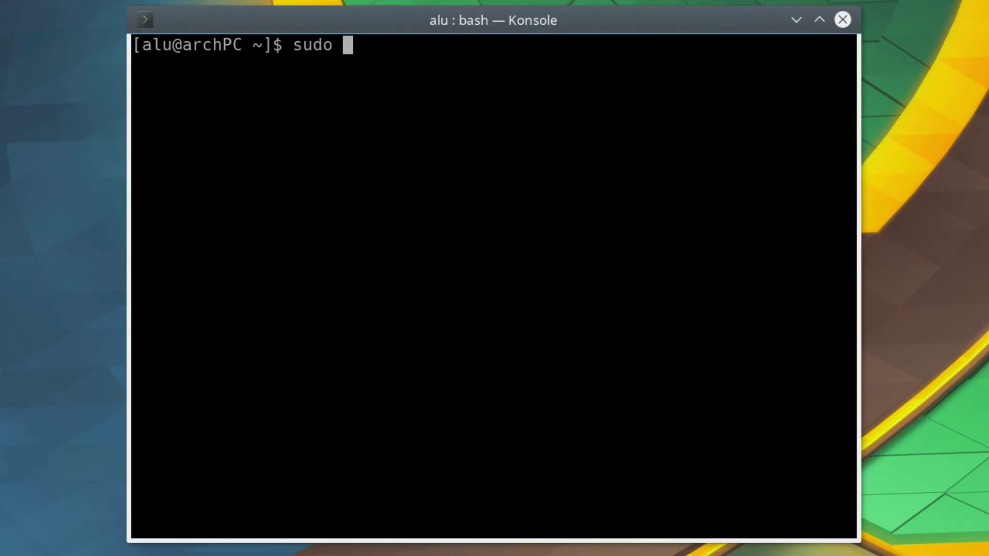
pyautogui.write('cp .face.icon /usr/share/sddm/faces/alu.face.ico')
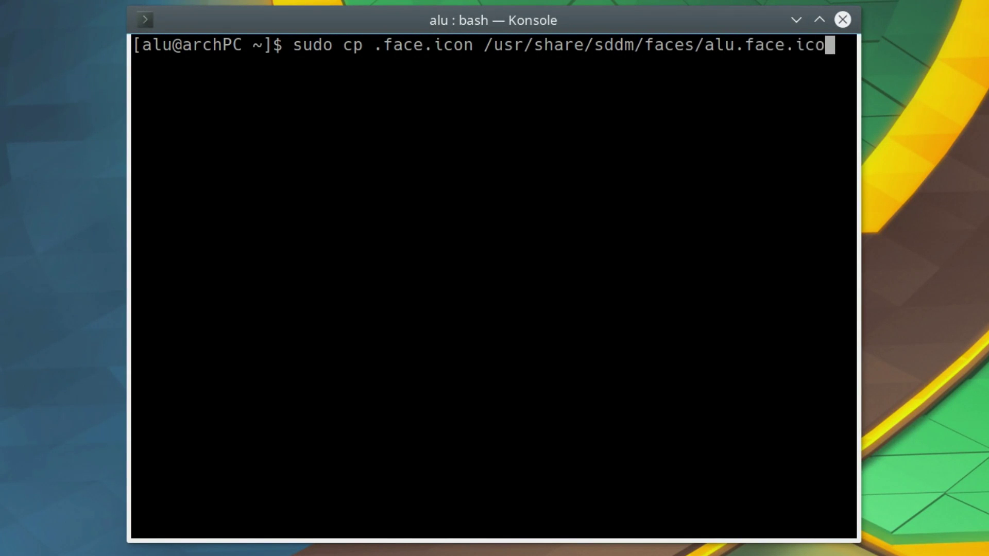
pyautogui.write('n')
pyautogui.press('Return')
pyautogui.press('Return')
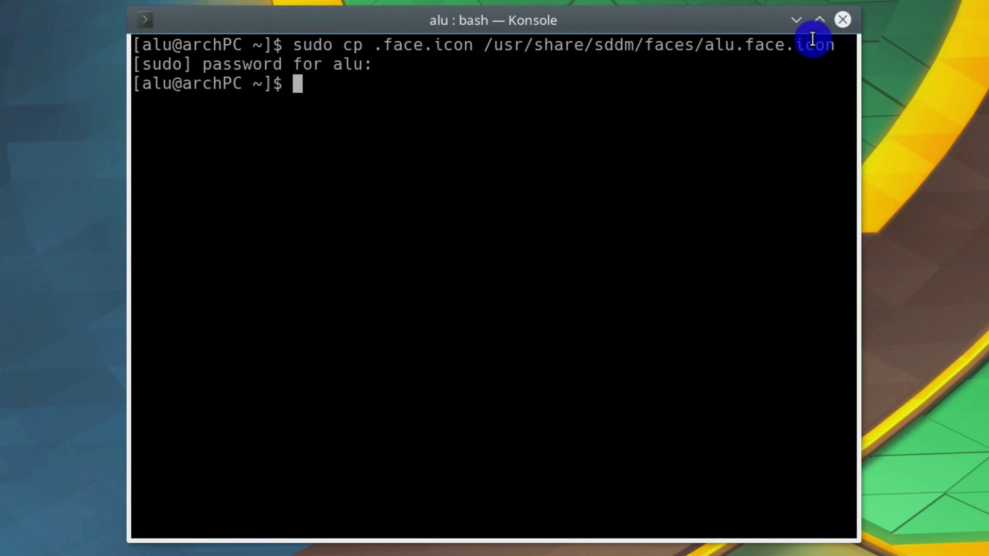
pyautogui.moveTo(706, 44); pyautogui.dragTo(740, 49)
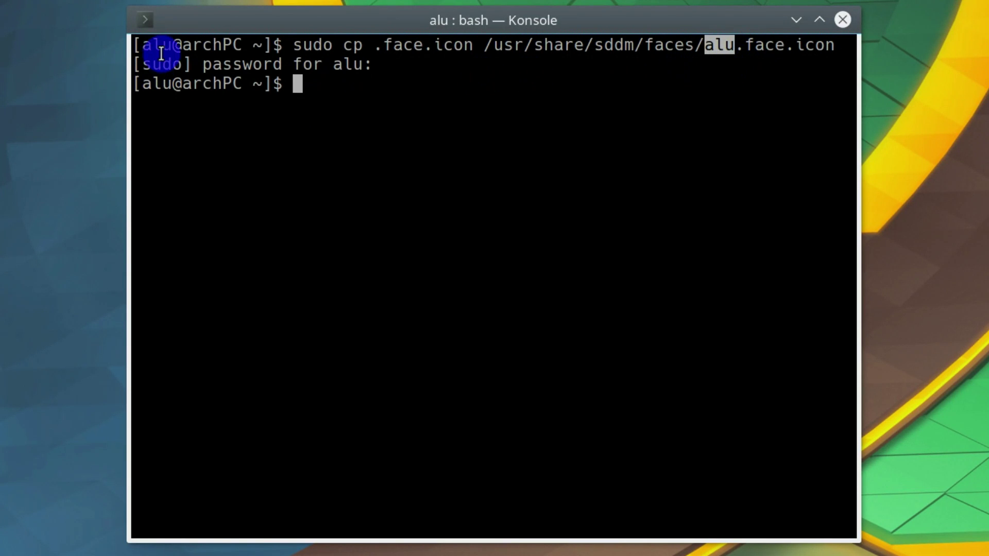
pyautogui.moveTo(173, 48); pyautogui.dragTo(142, 46)
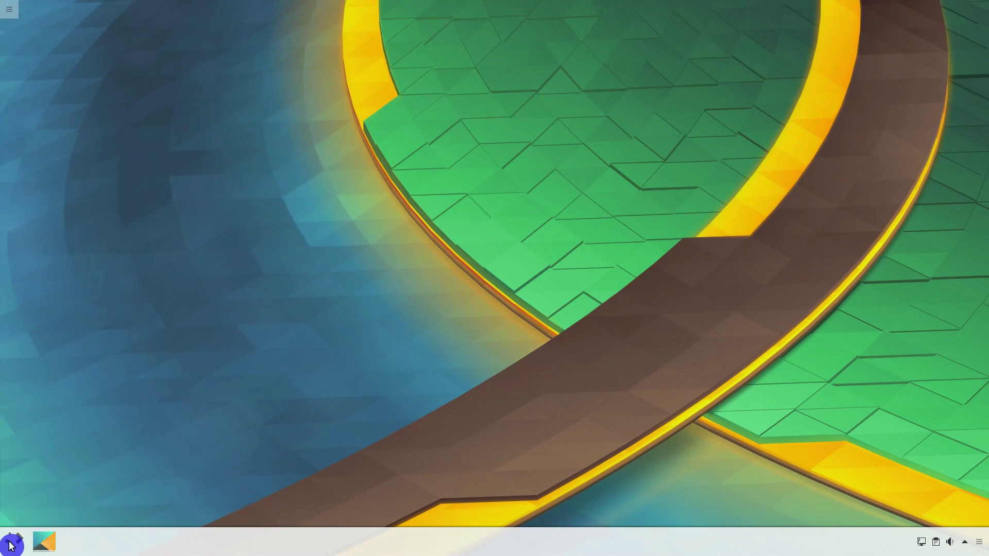
# Use Switch User to check the avatar at the login screen, then log back in.
pyautogui.click(12, 539)
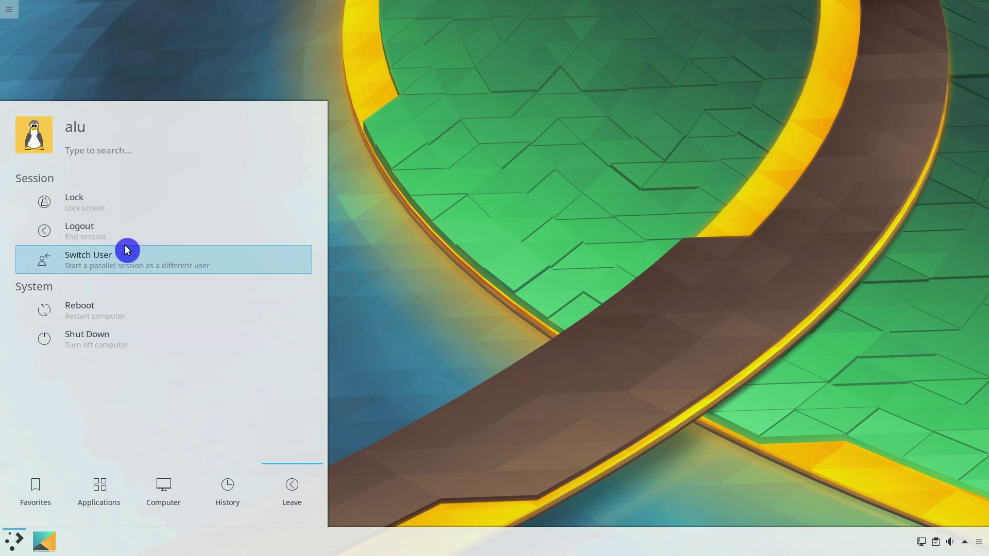
pyautogui.click(125, 245)
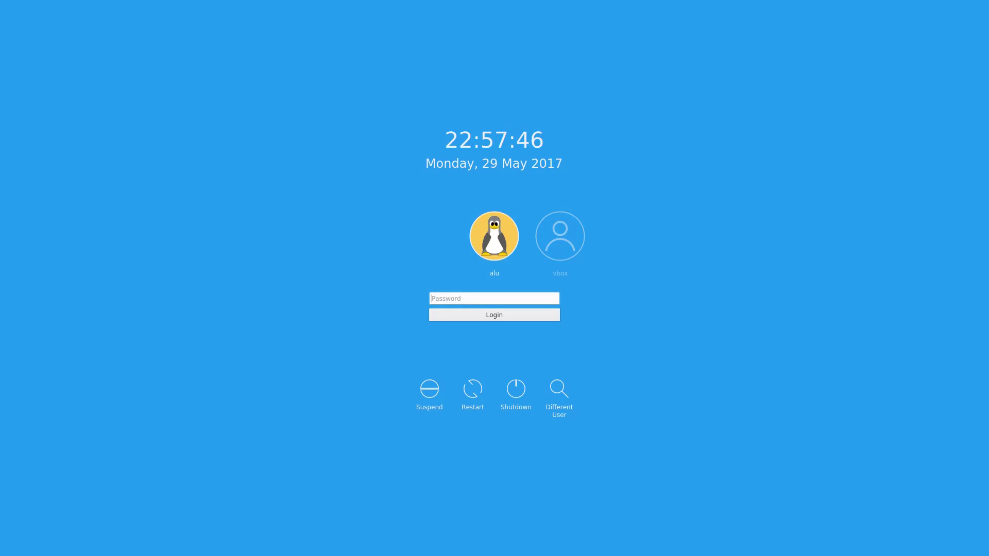
pyautogui.press('Return')
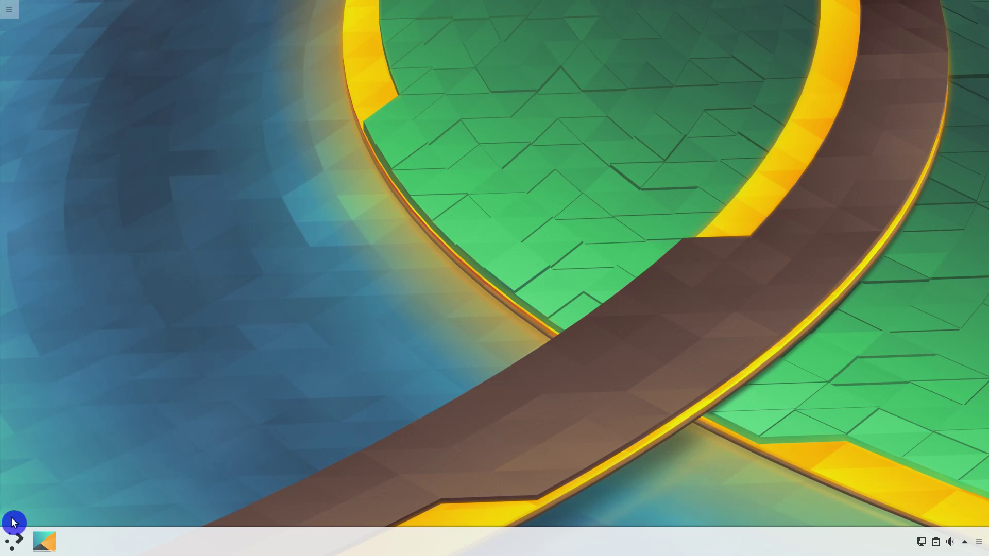
# List the SDDM faces folder with ls -l and compare the copied and original icons' permissions.
pyautogui.click(12, 538)
pyautogui.click(80, 278)
pyautogui.write('ls -l /usr/share/sddm')
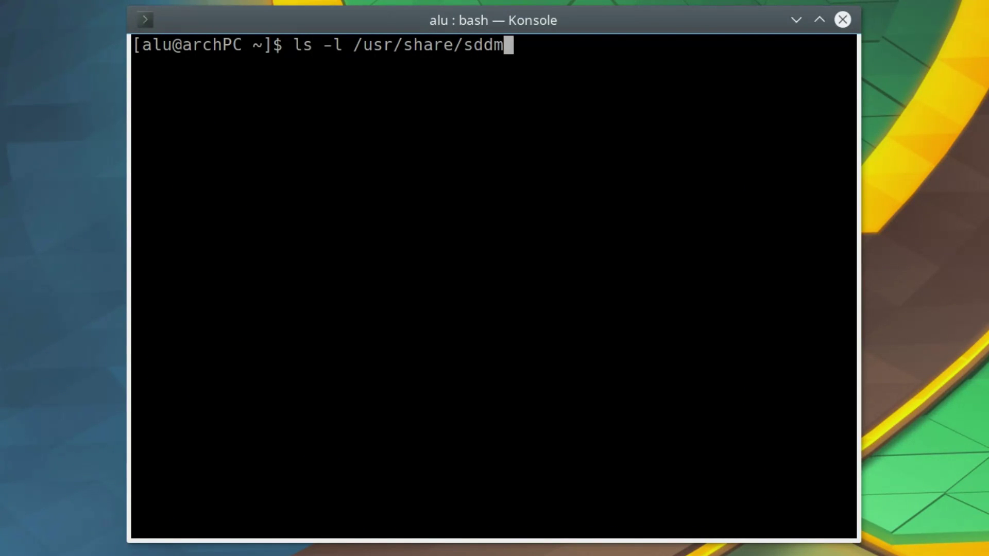
pyautogui.write('*')
pyautogui.press('Return')
pyautogui.moveTo(143, 64); pyautogui.dragTo(232, 65)
pyautogui.moveTo(232, 103); pyautogui.dragTo(133, 103)
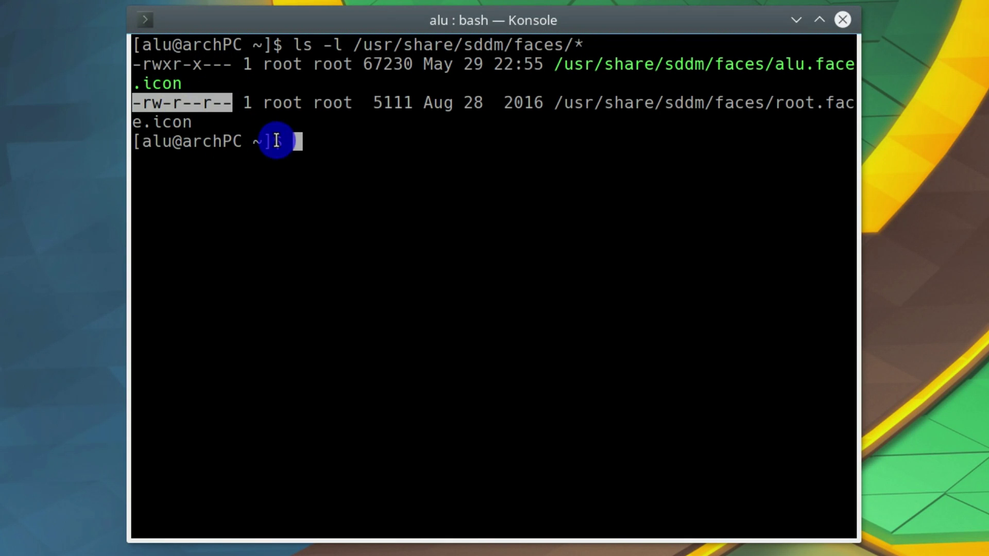
pyautogui.click(289, 149)
# Run sudo chmod +r -R /usr/share/sddm/faces/ and re-list to verify read permission.
pyautogui.write('sudo chmod')
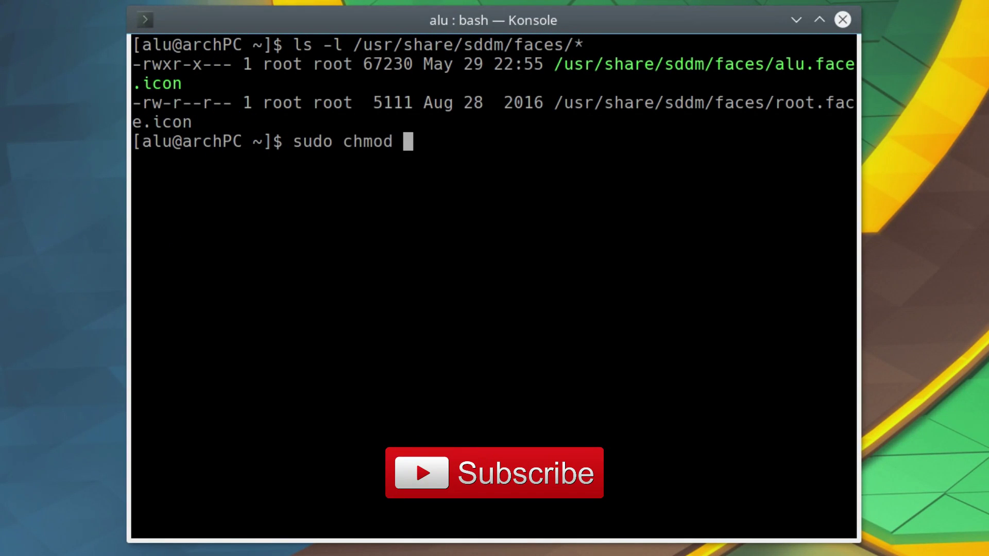
pyautogui.write(' +r -R /usr/share/sddm')
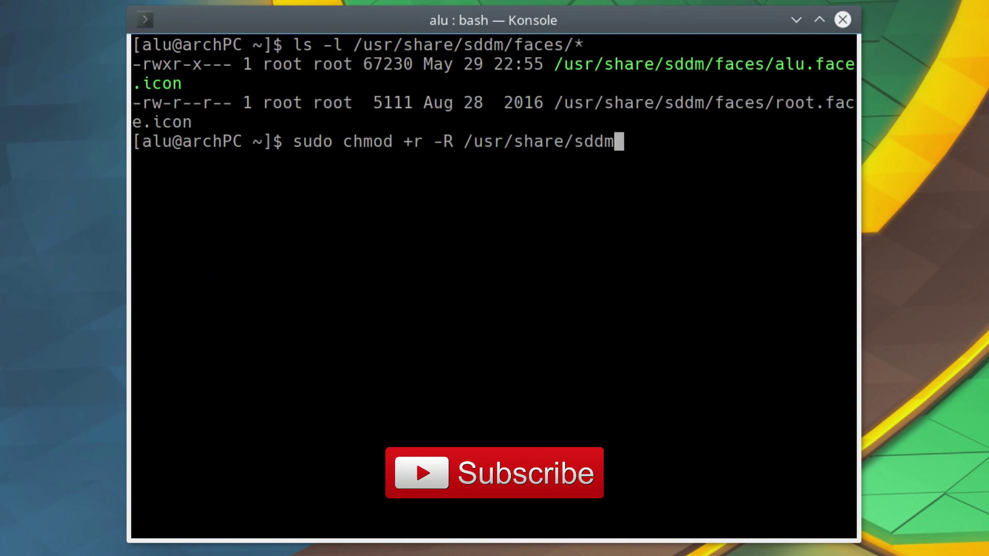
pyautogui.write('/faces/')
pyautogui.press('Return')
pyautogui.press('Return')
pyautogui.press('Up')
pyautogui.press('Up')
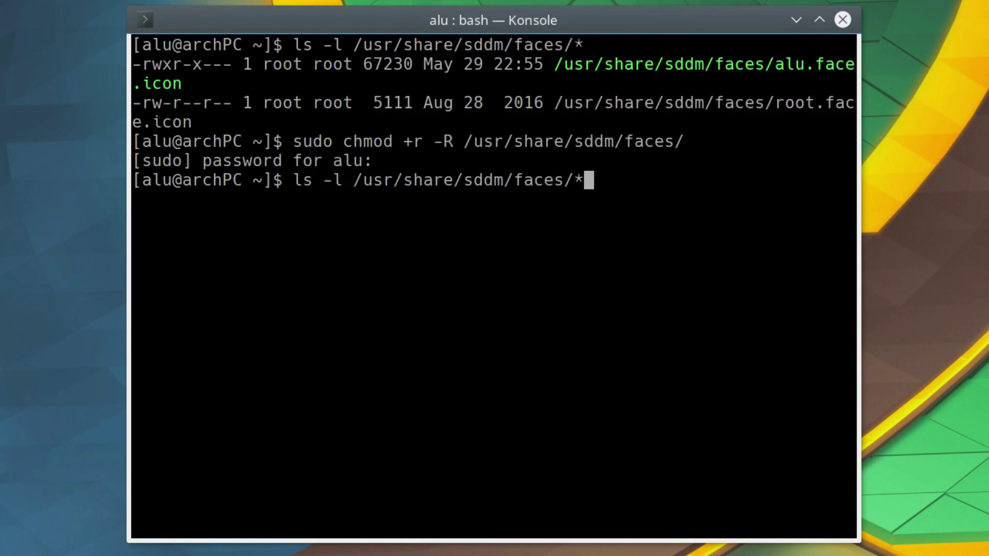
pyautogui.press('Return')
pyautogui.moveTo(204, 198); pyautogui.dragTo(212, 199)
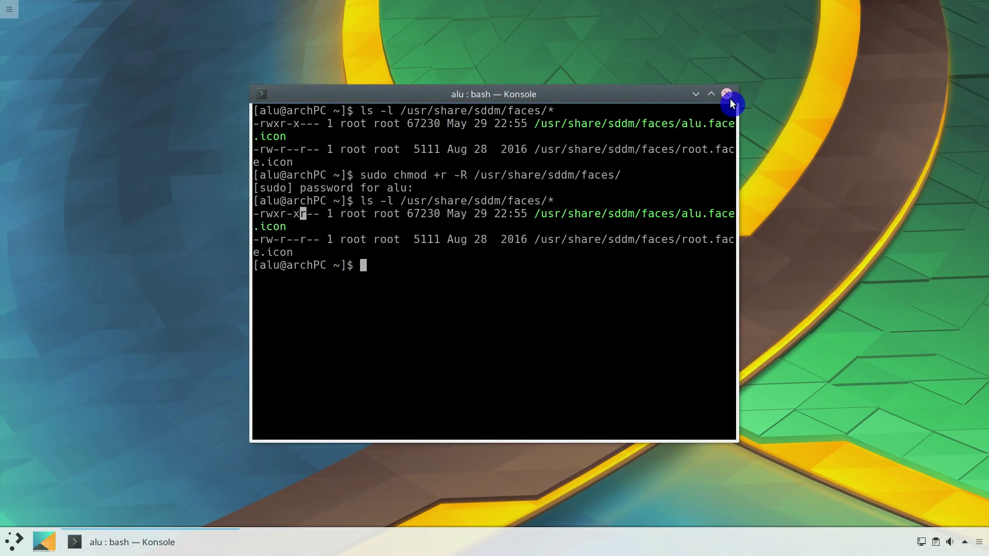
# Close Konsole and open VirtualBox_mirror.png from Downloads in GIMP via Dolphin's Open With.
pyautogui.click(726, 94)
pyautogui.click(15, 541)
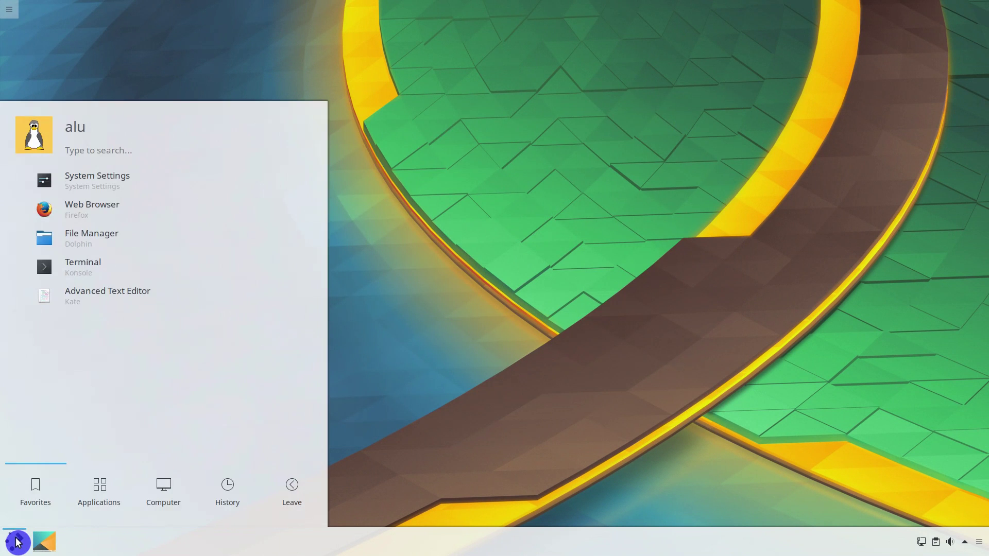
pyautogui.click(108, 236)
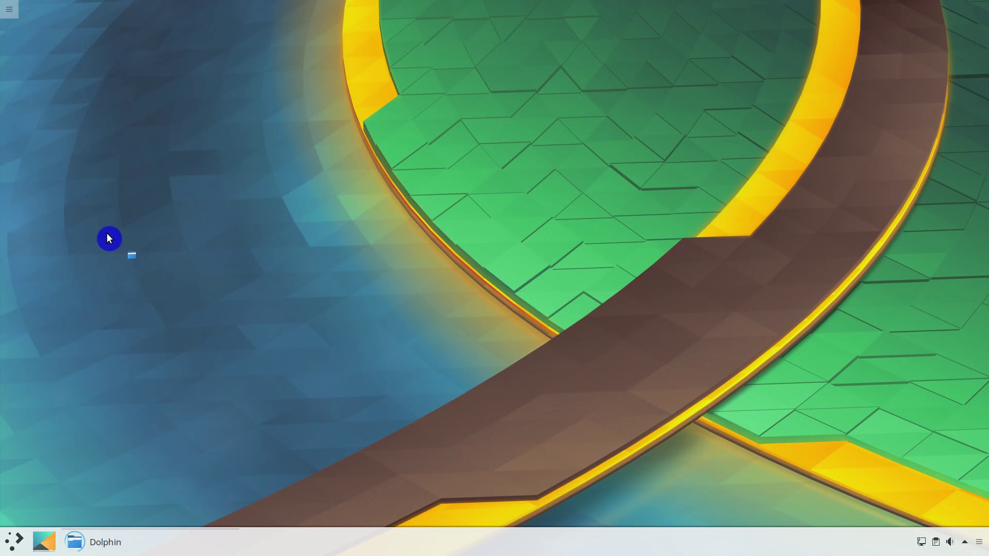
pyautogui.click(695, 195)
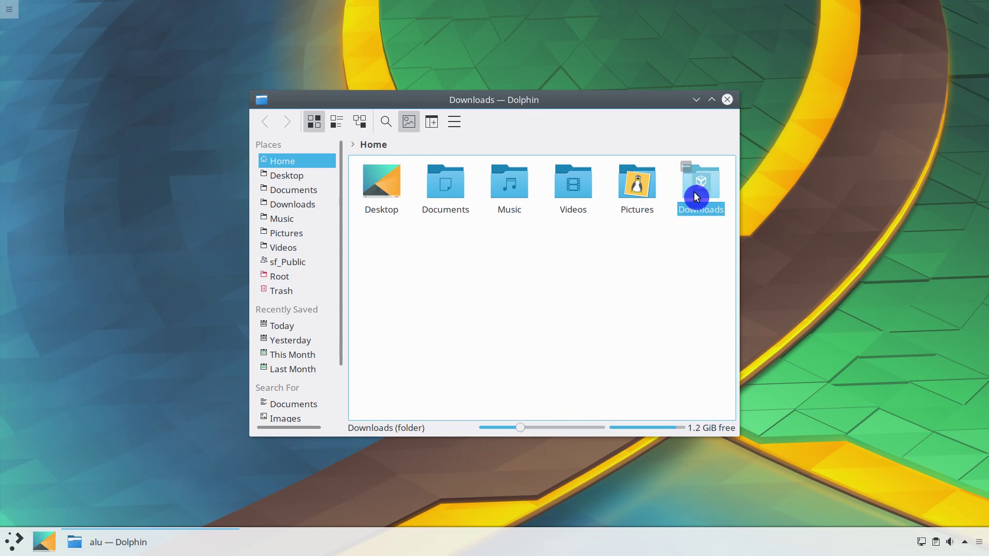
pyautogui.rightClick(392, 188)
pyautogui.moveTo(438, 276)
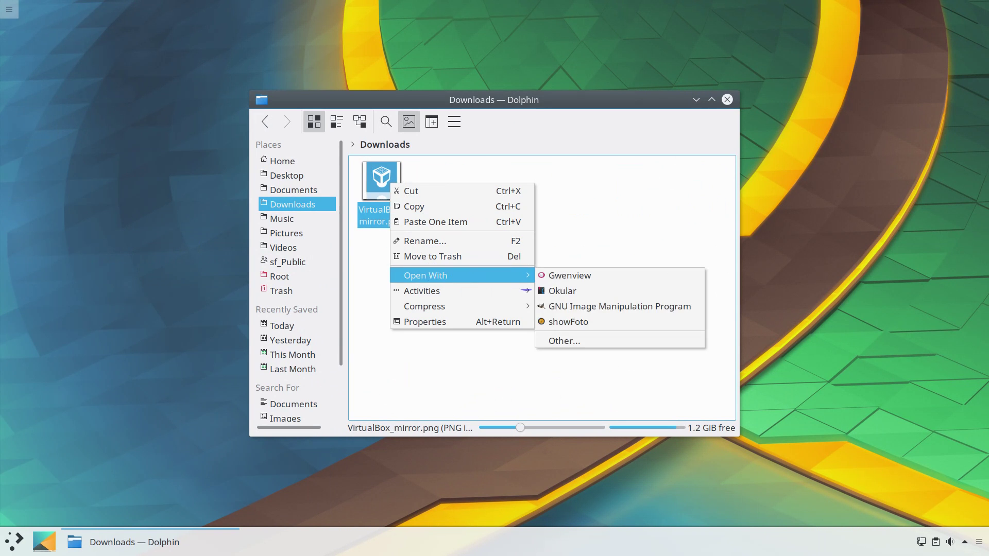
pyautogui.click(570, 309)
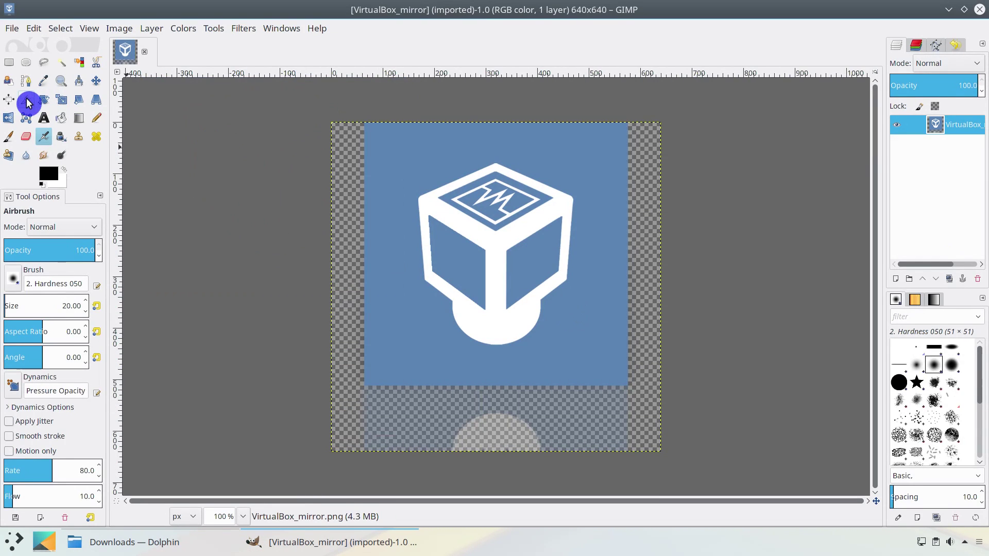
# Crop the image to a 511×511 square with a fixed aspect ratio, starting from a 500-pixel width.
pyautogui.click(26, 99)
pyautogui.moveTo(370, 128); pyautogui.dragTo(624, 356)
pyautogui.click(59, 368)
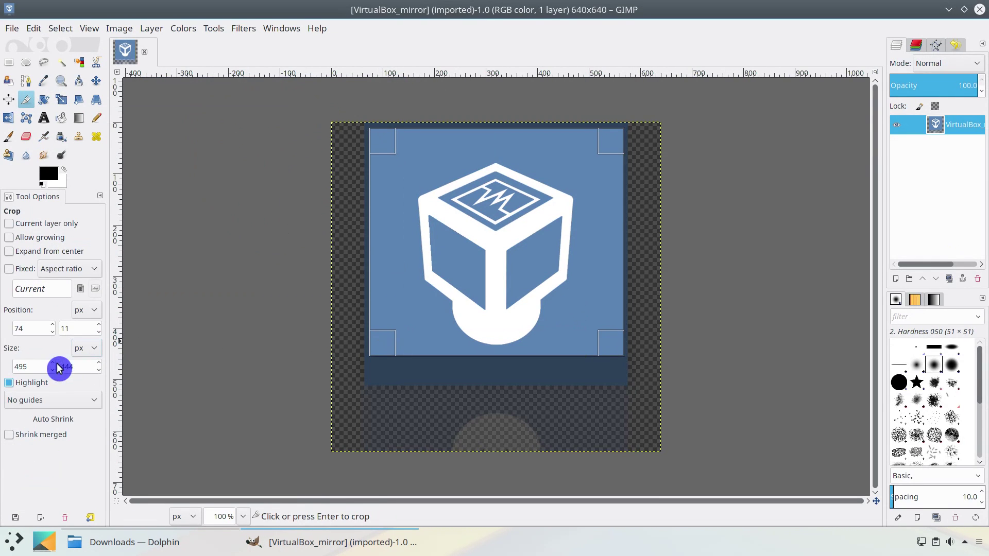
pyautogui.press('Tab')
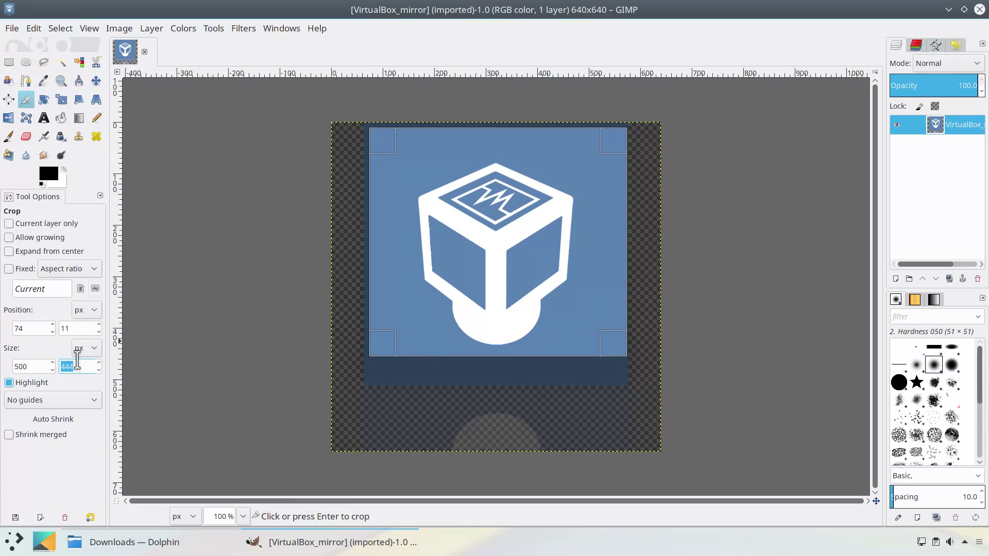
pyautogui.write('500')
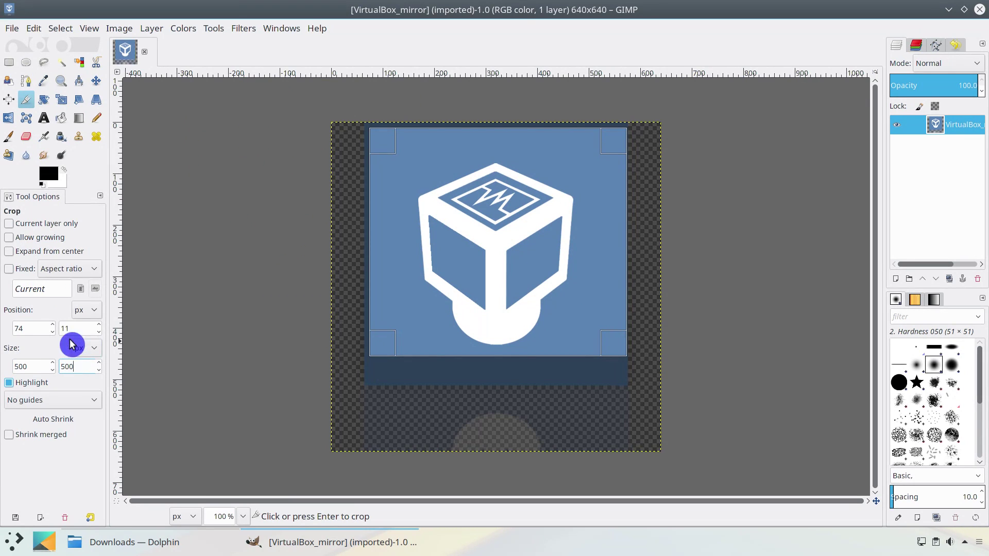
pyautogui.click(9, 269)
pyautogui.moveTo(443, 205); pyautogui.dragTo(439, 199)
pyautogui.moveTo(633, 385); pyautogui.dragTo(620, 370)
pyautogui.press('Return')
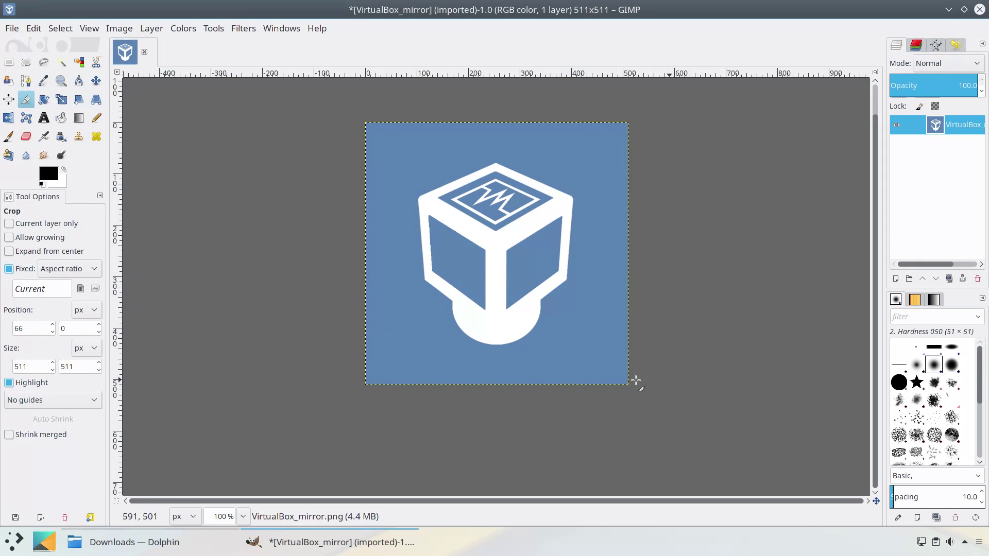
# Export the cropped image as avatar.png in Downloads.
pyautogui.click(12, 28)
pyautogui.click(45, 247)
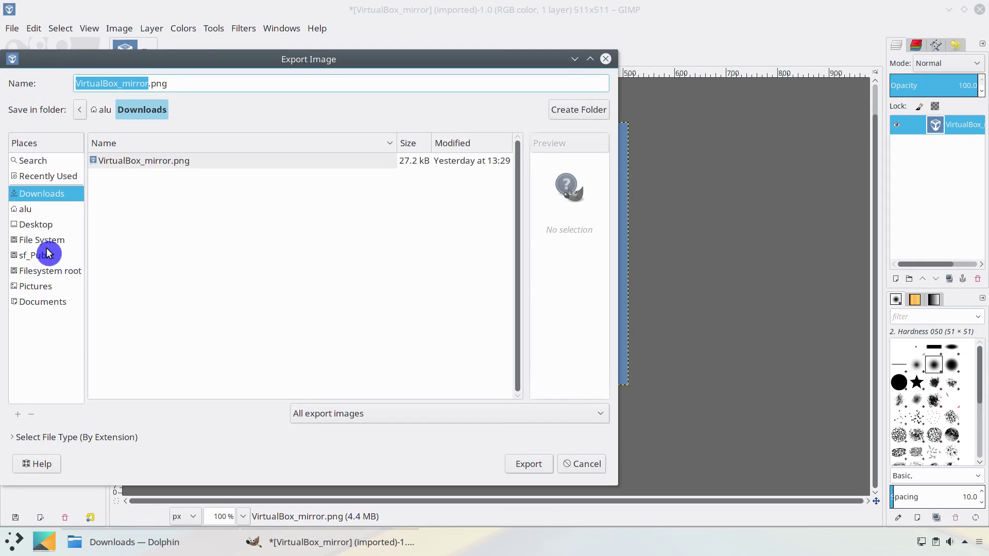
pyautogui.click(148, 83)
pyautogui.moveTo(148, 83); pyautogui.dragTo(58, 90)
pyautogui.write('avatar')
pyautogui.click(529, 463)
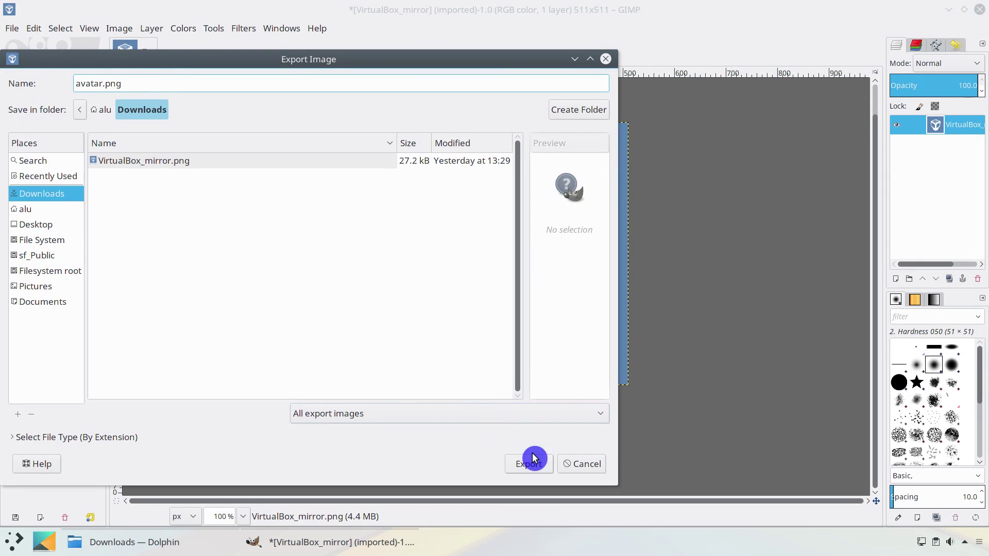
pyautogui.click(980, 9)
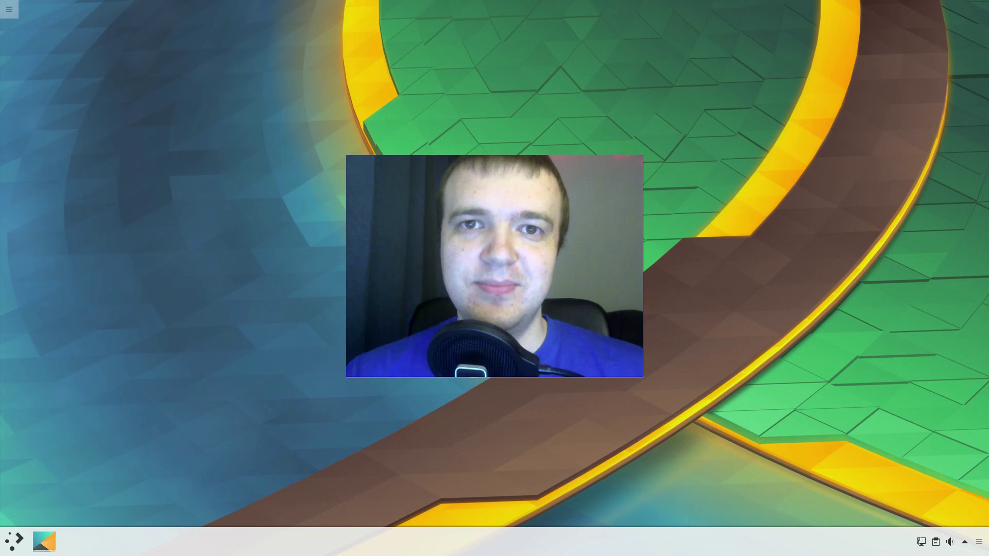